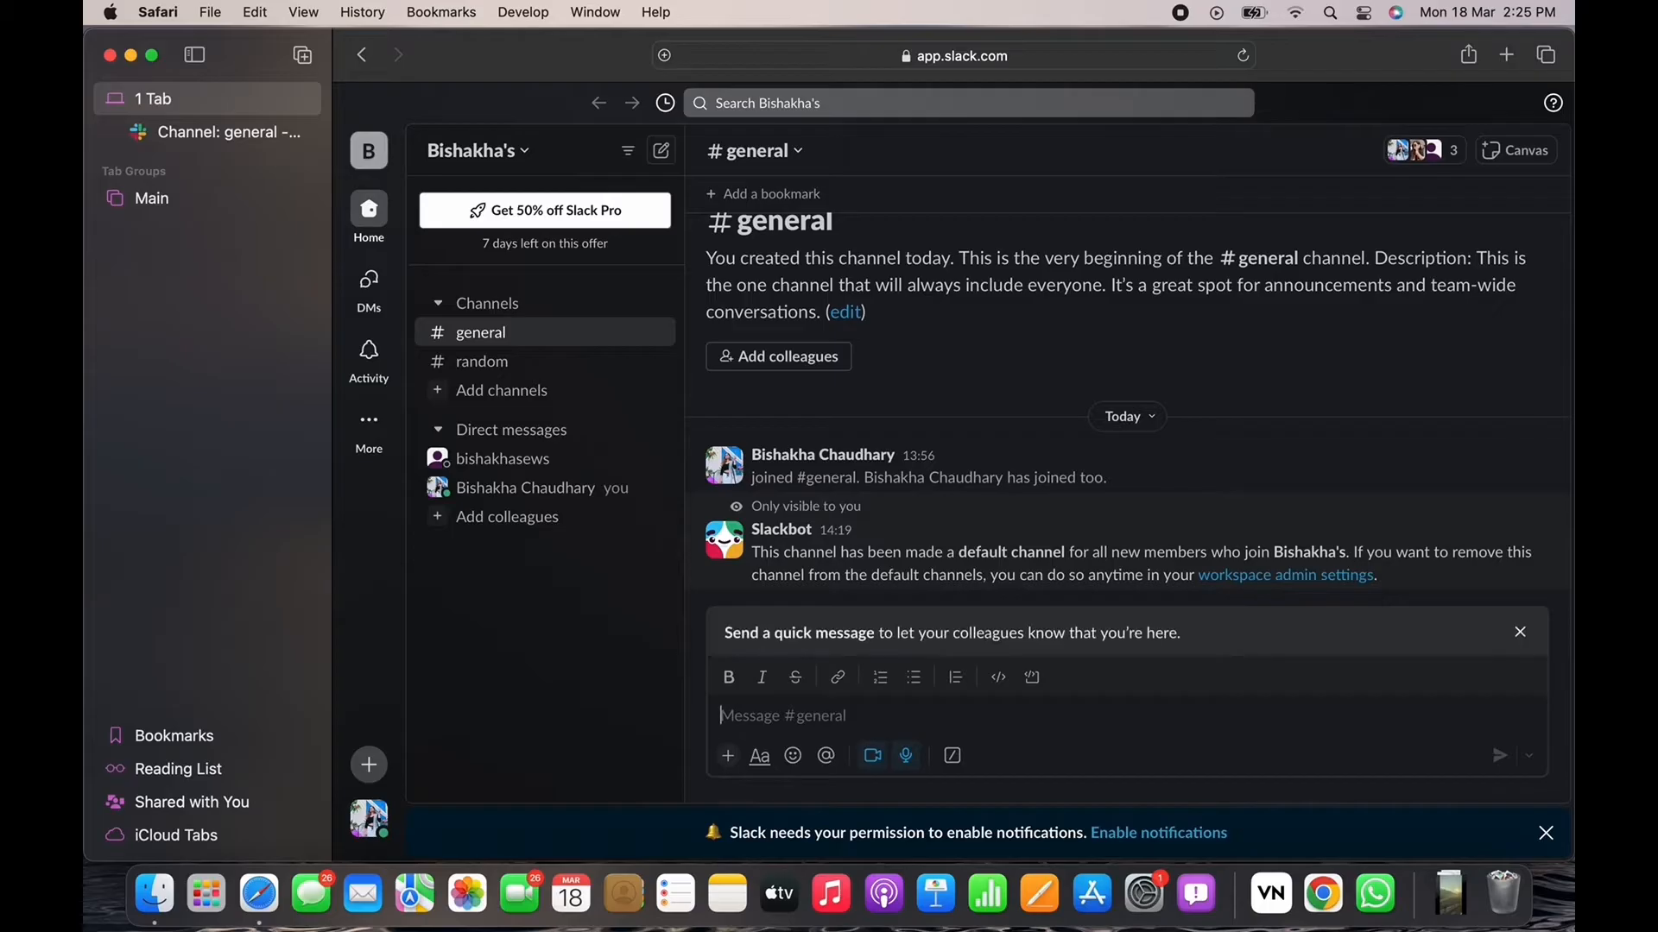
Step: Reach Manage members from the workspace menu and open the regular member's row actions
left_click(490, 155)
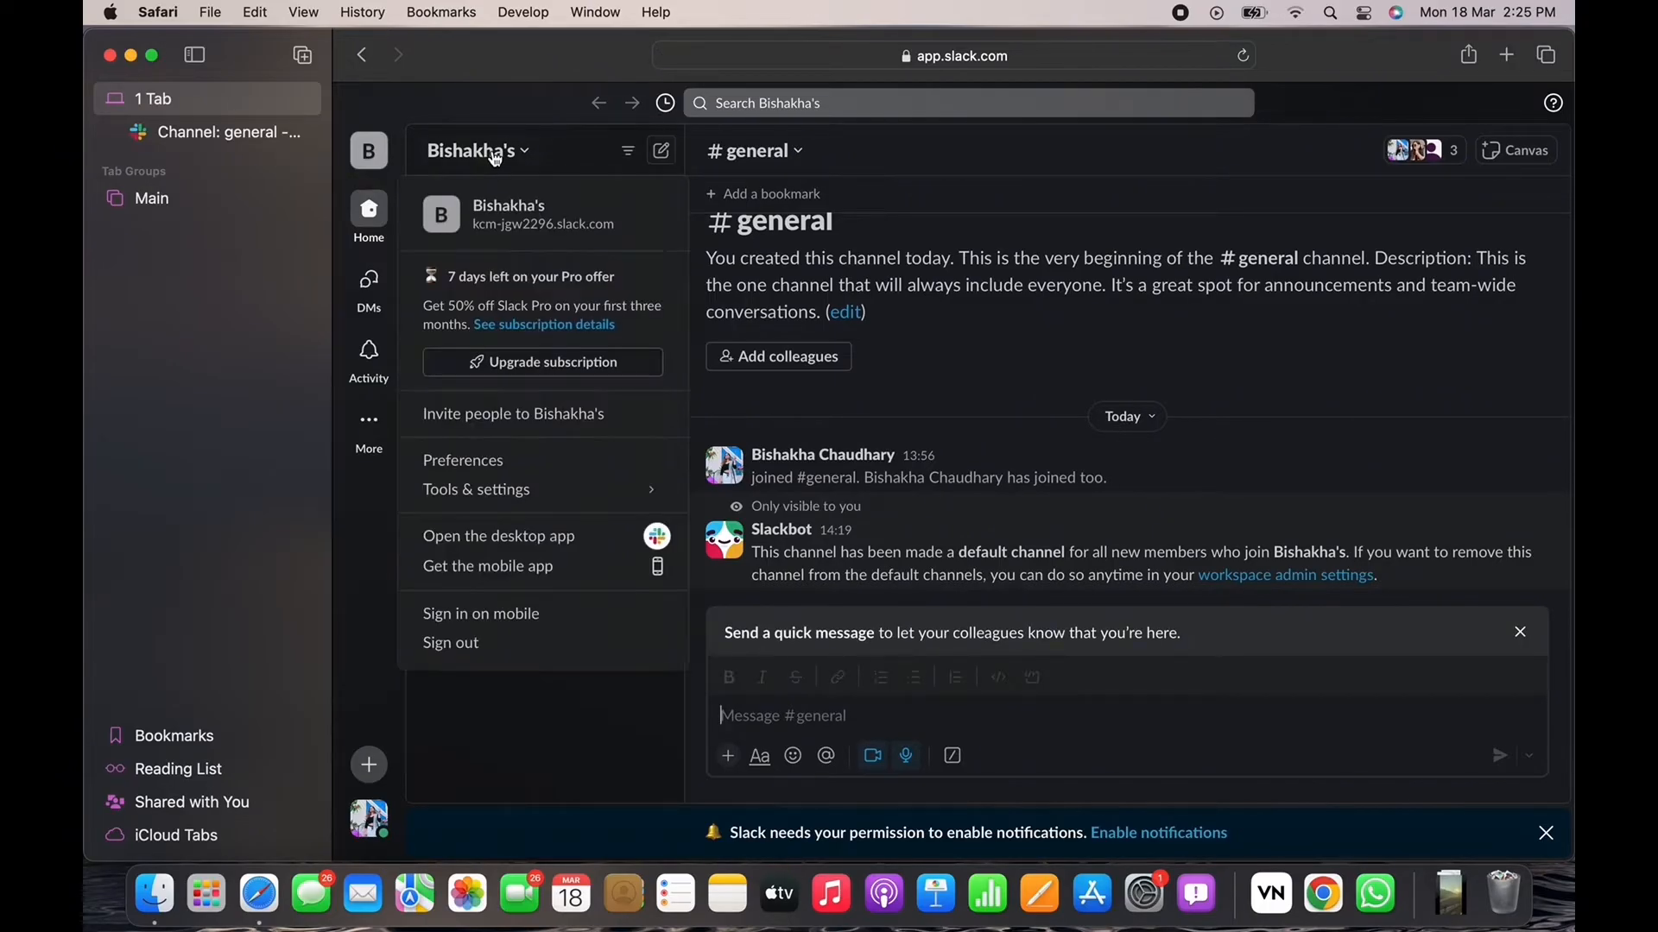
mouse_move(478, 491)
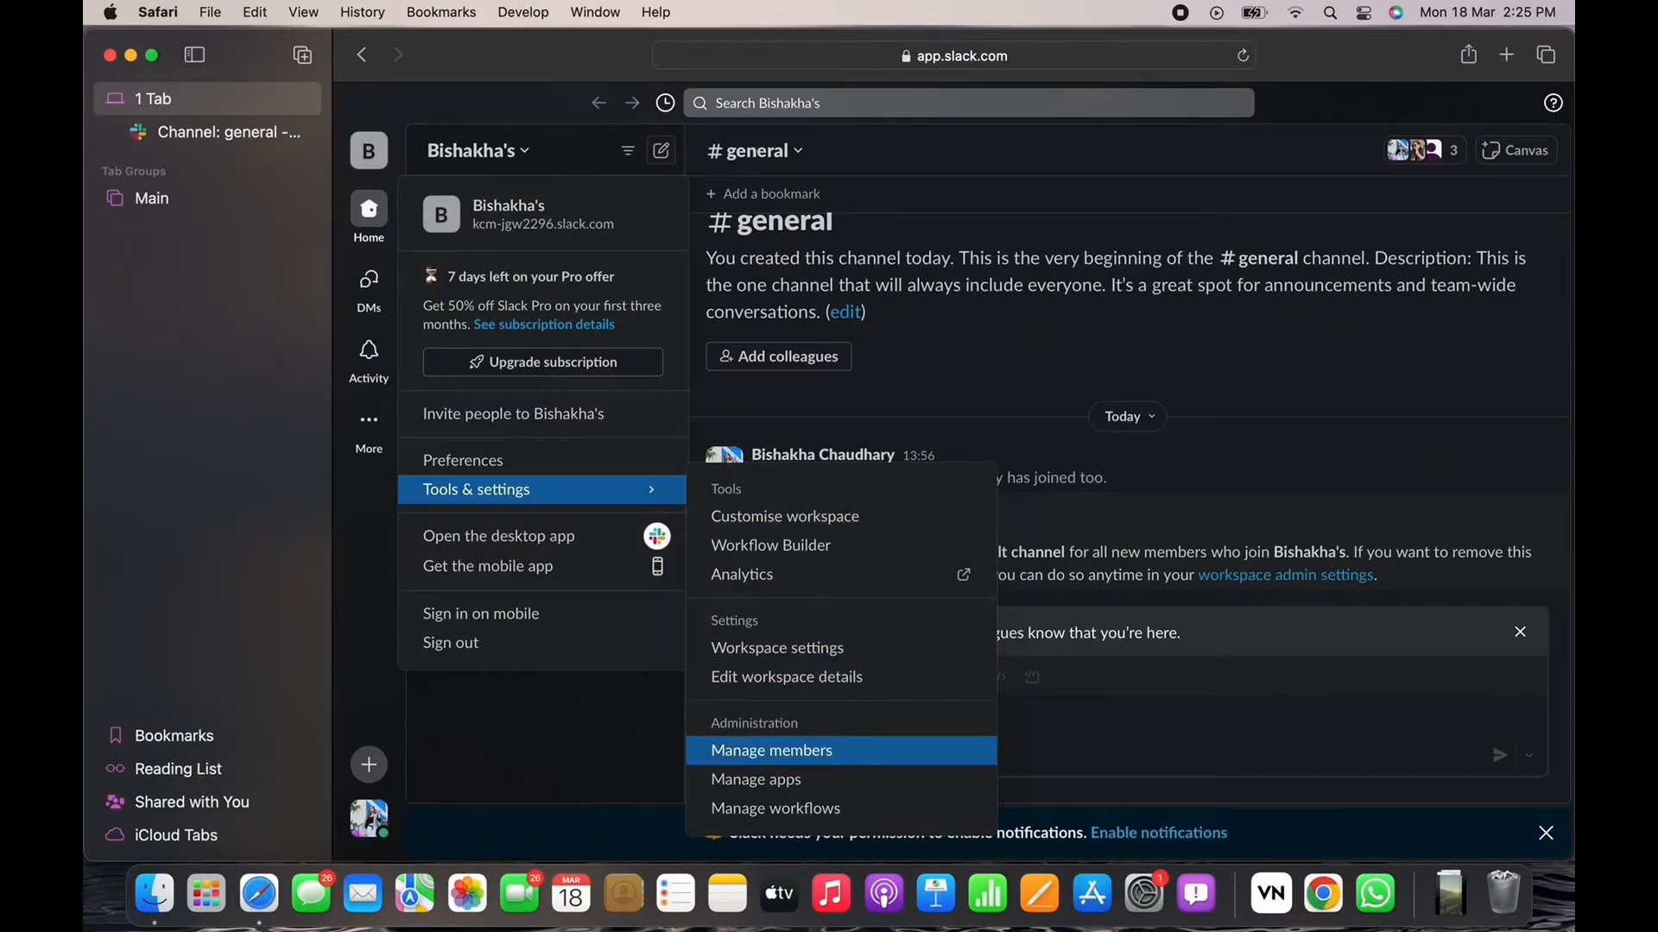
left_click(816, 752)
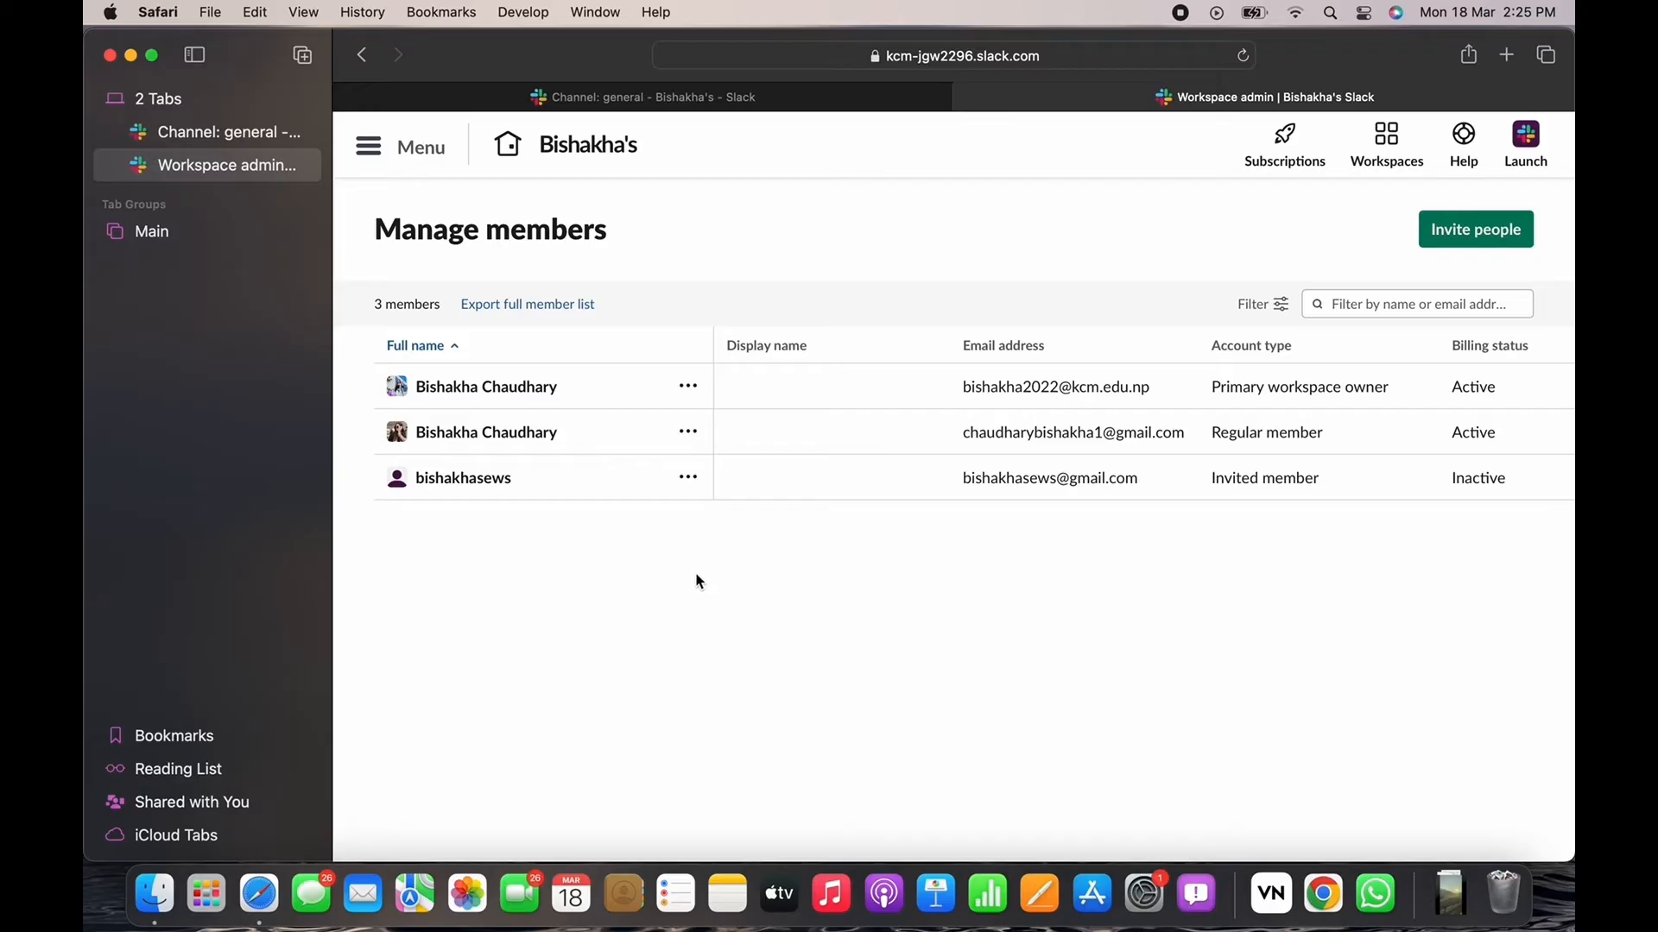
left_click(686, 432)
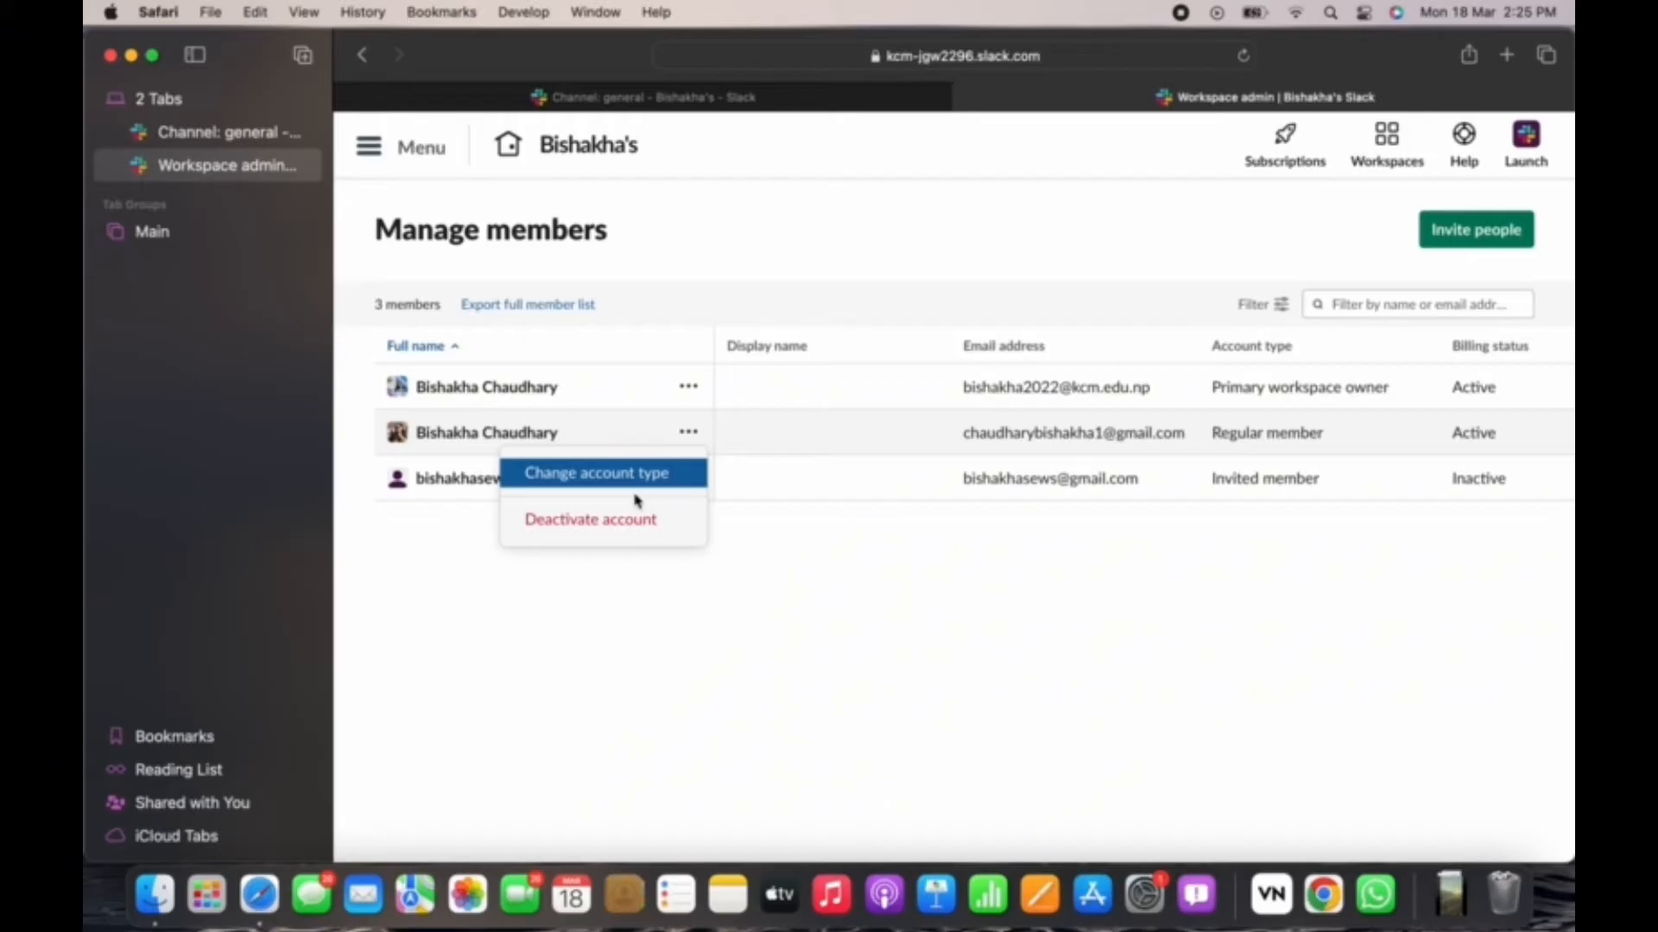
Step: Deactivate the regular member's account and reopen its row actions
left_click(610, 518)
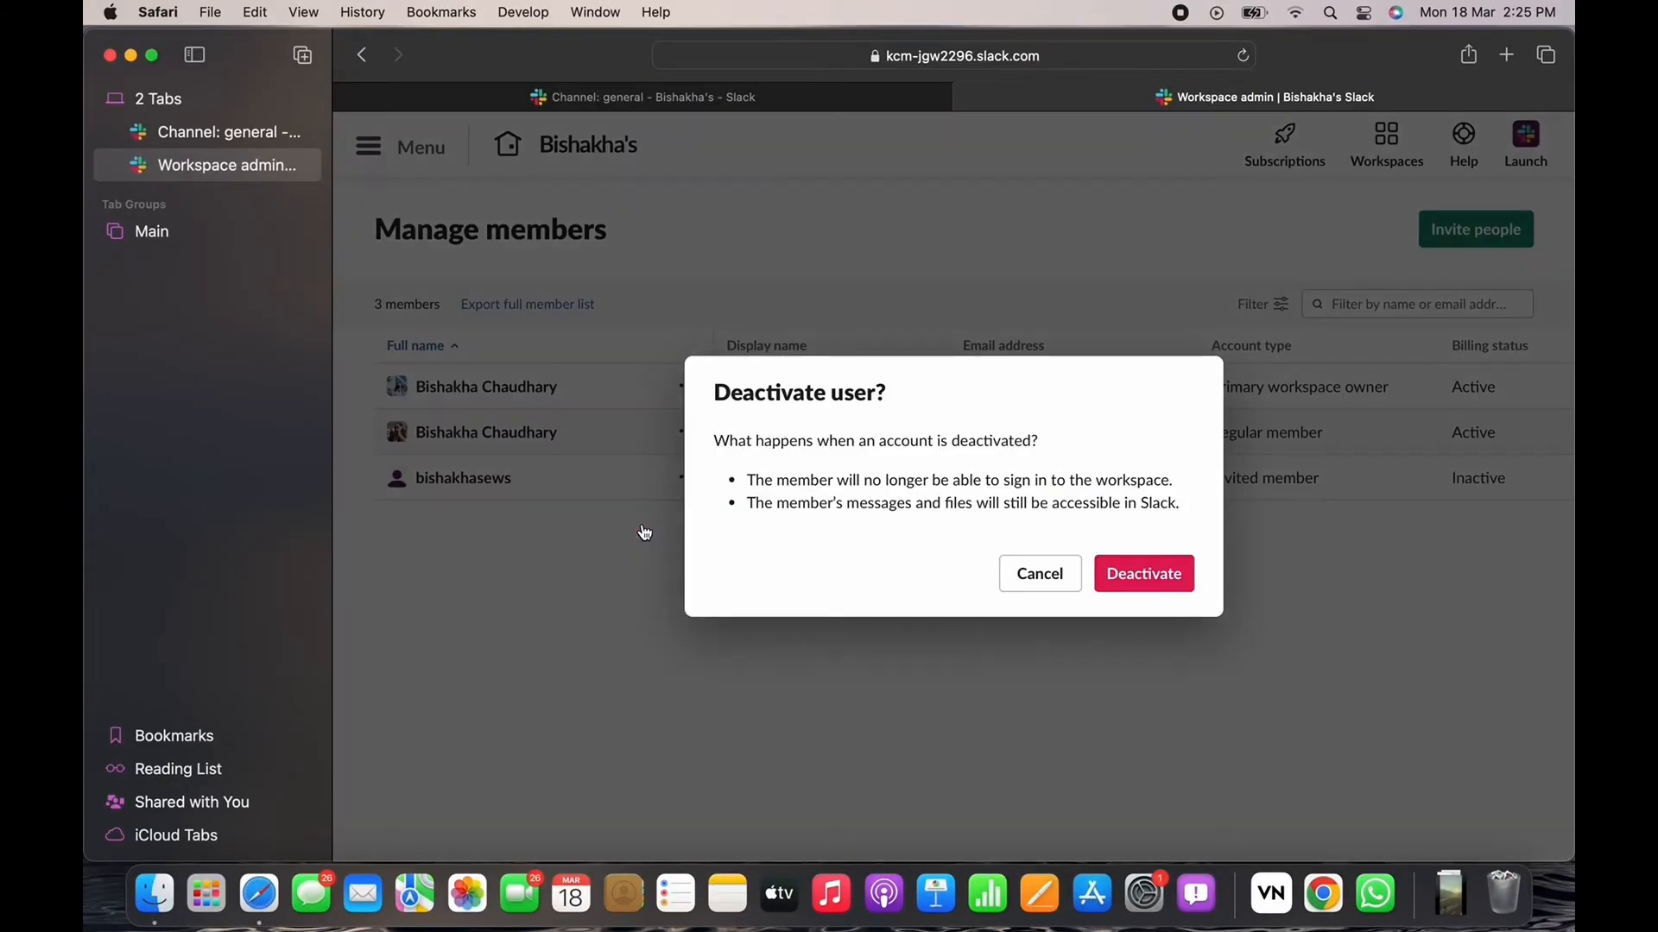
left_click(1145, 574)
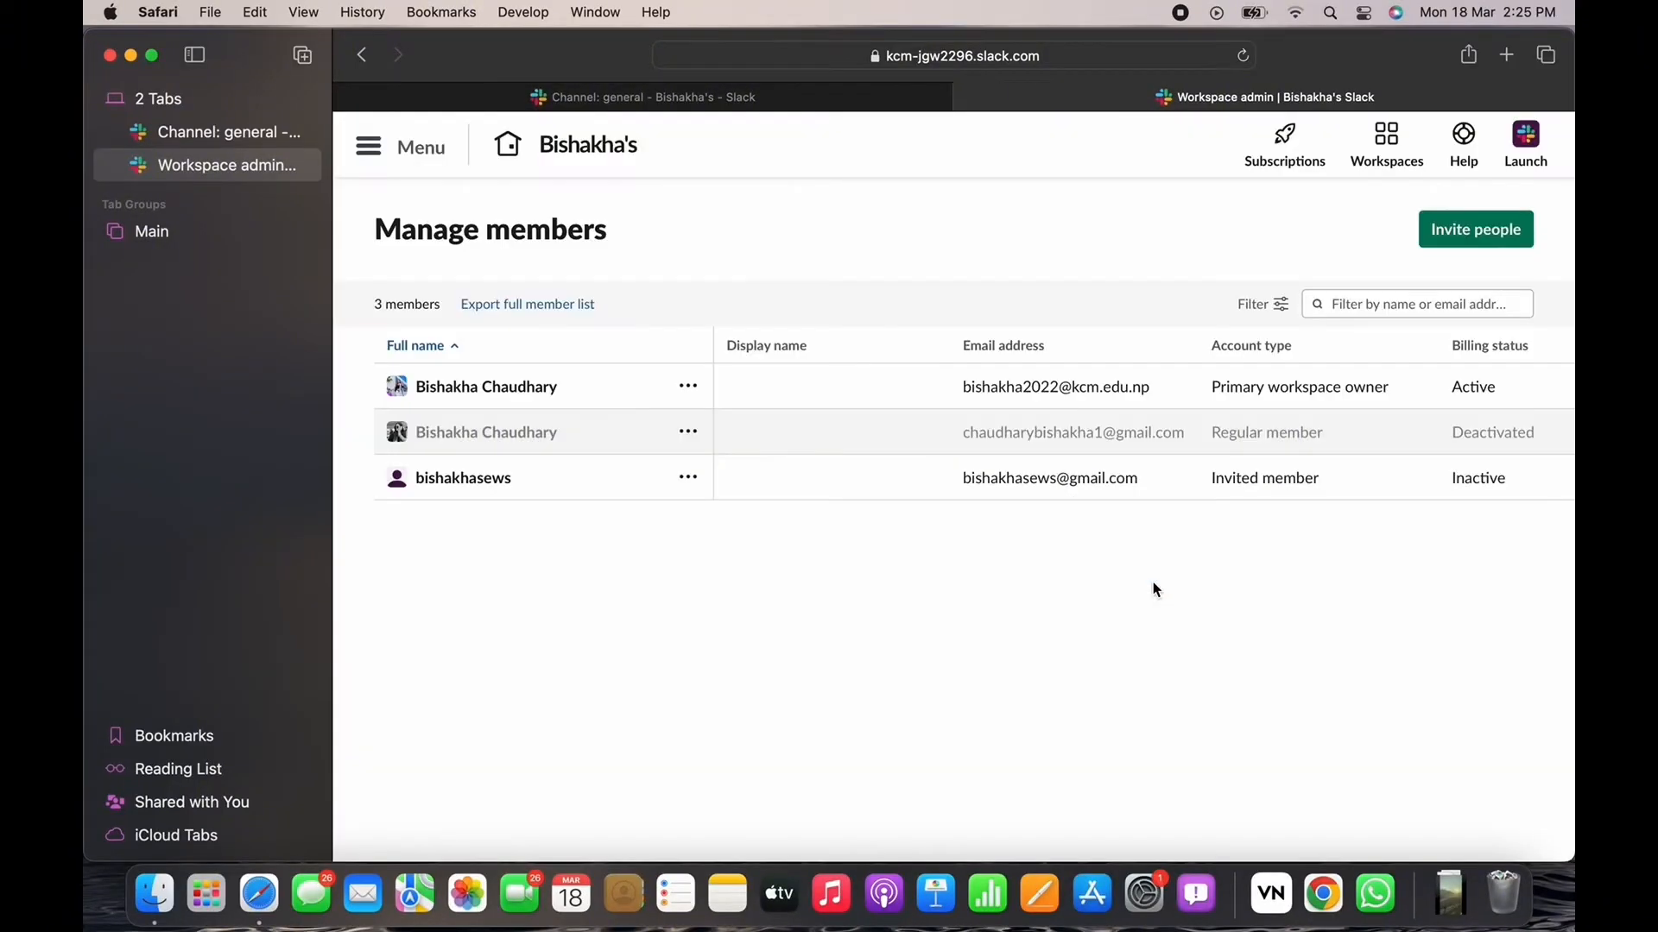
left_click(689, 436)
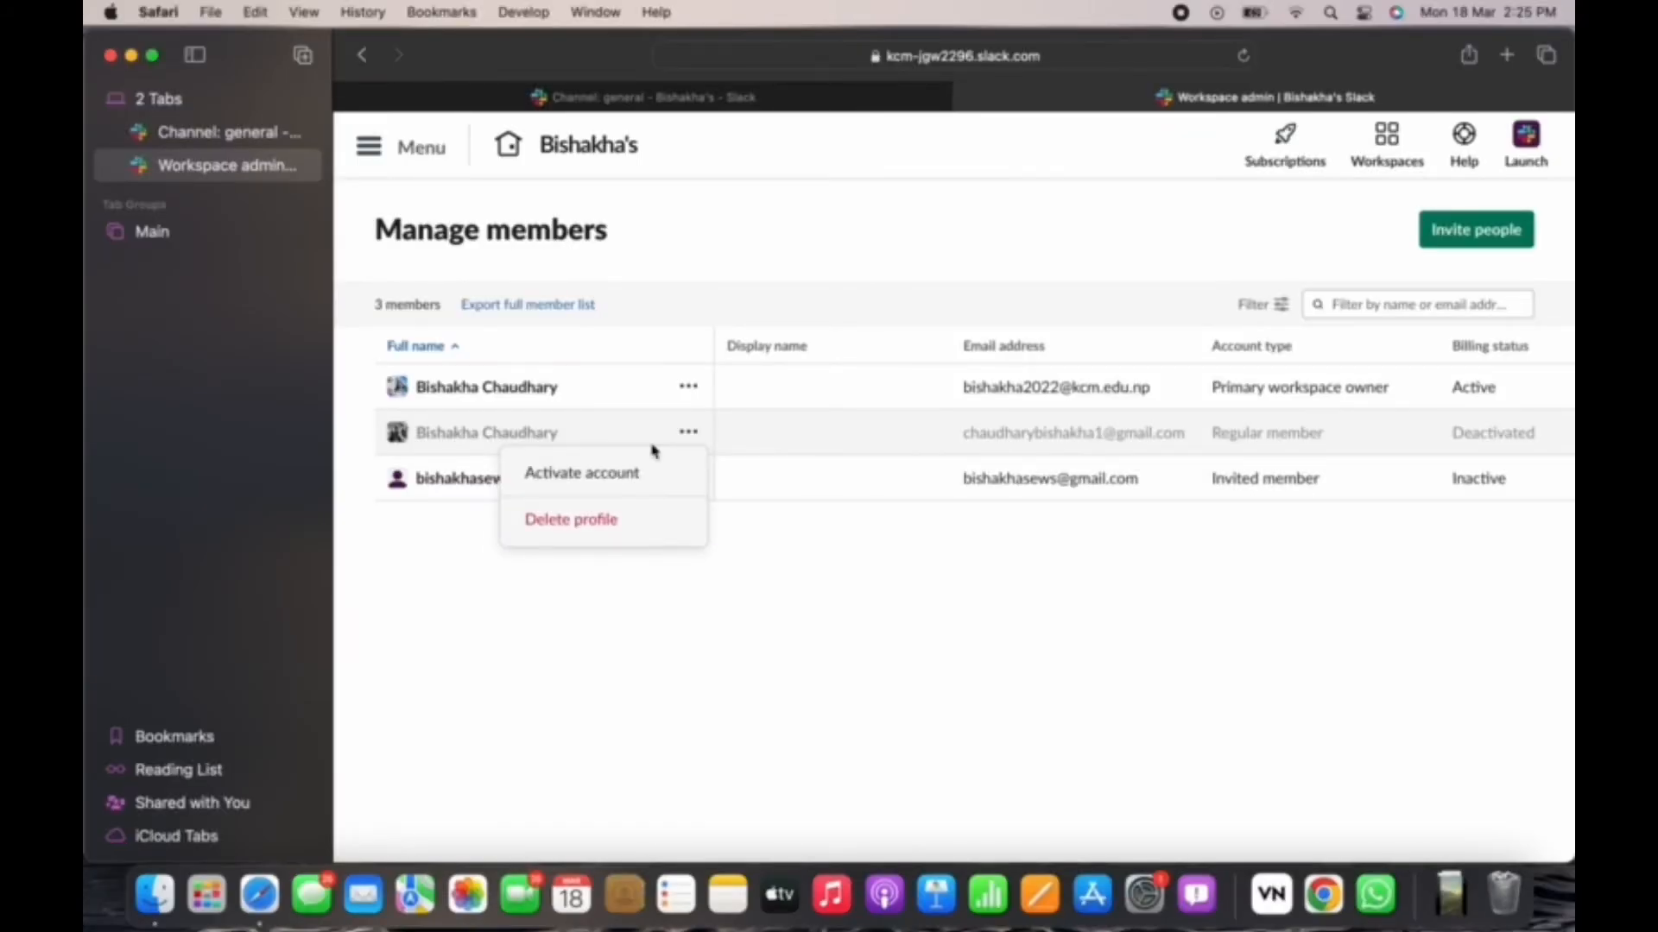
Step: Delete the deactivated member's profile, acknowledging the deletion cannot be undone
left_click(617, 523)
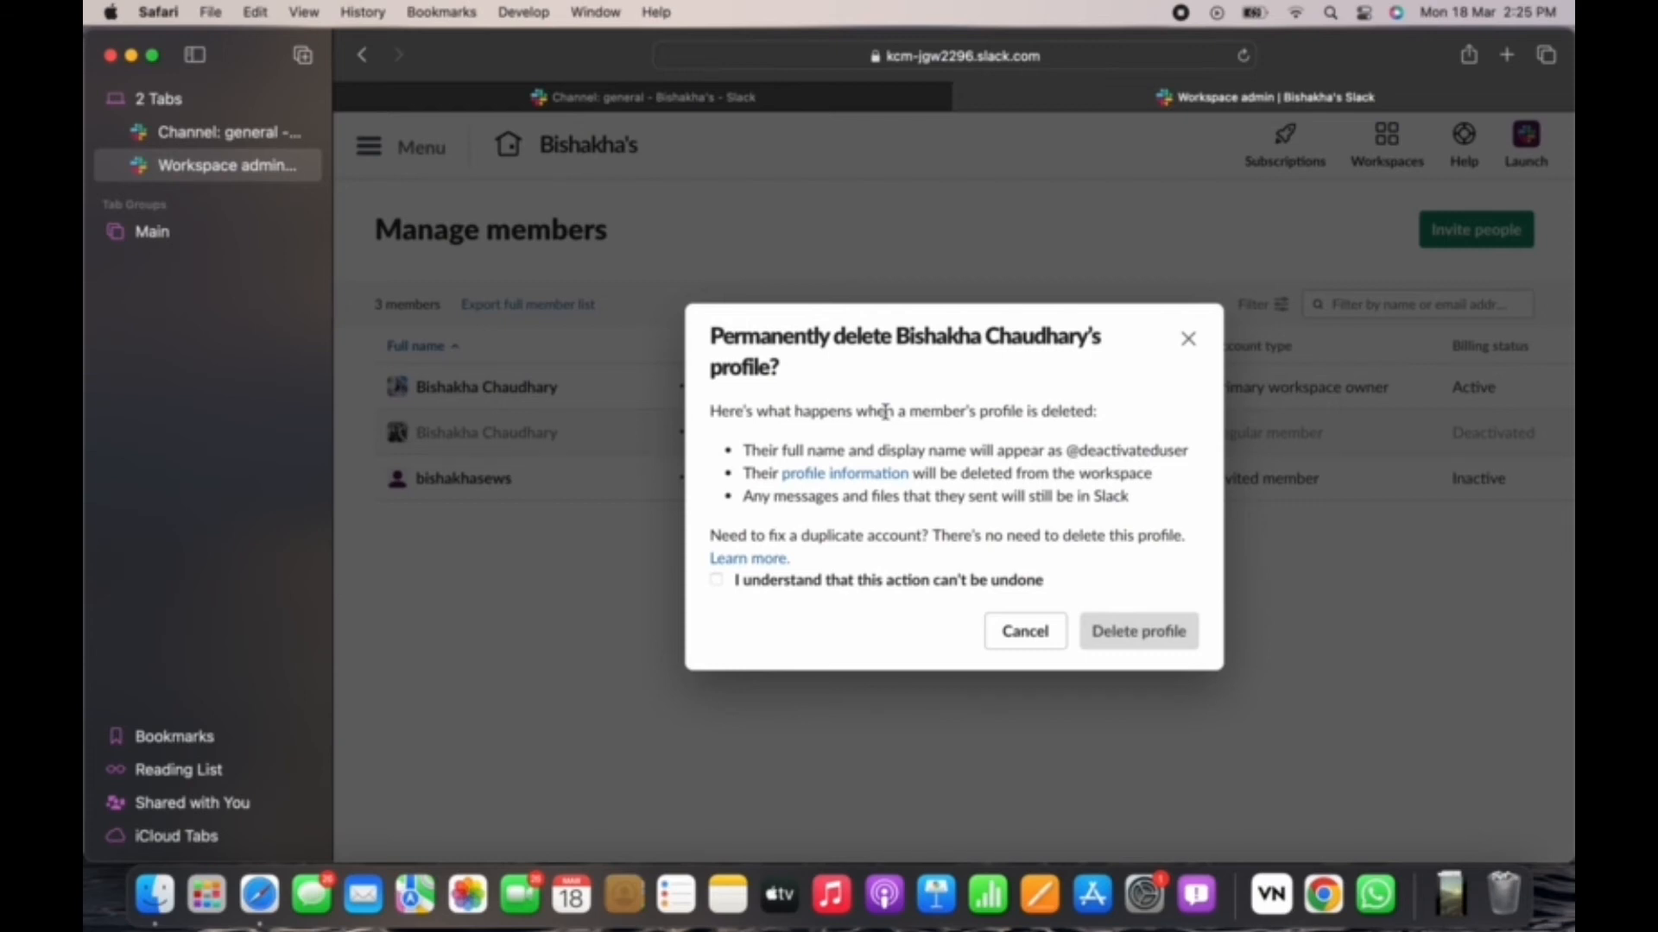
left_click(715, 580)
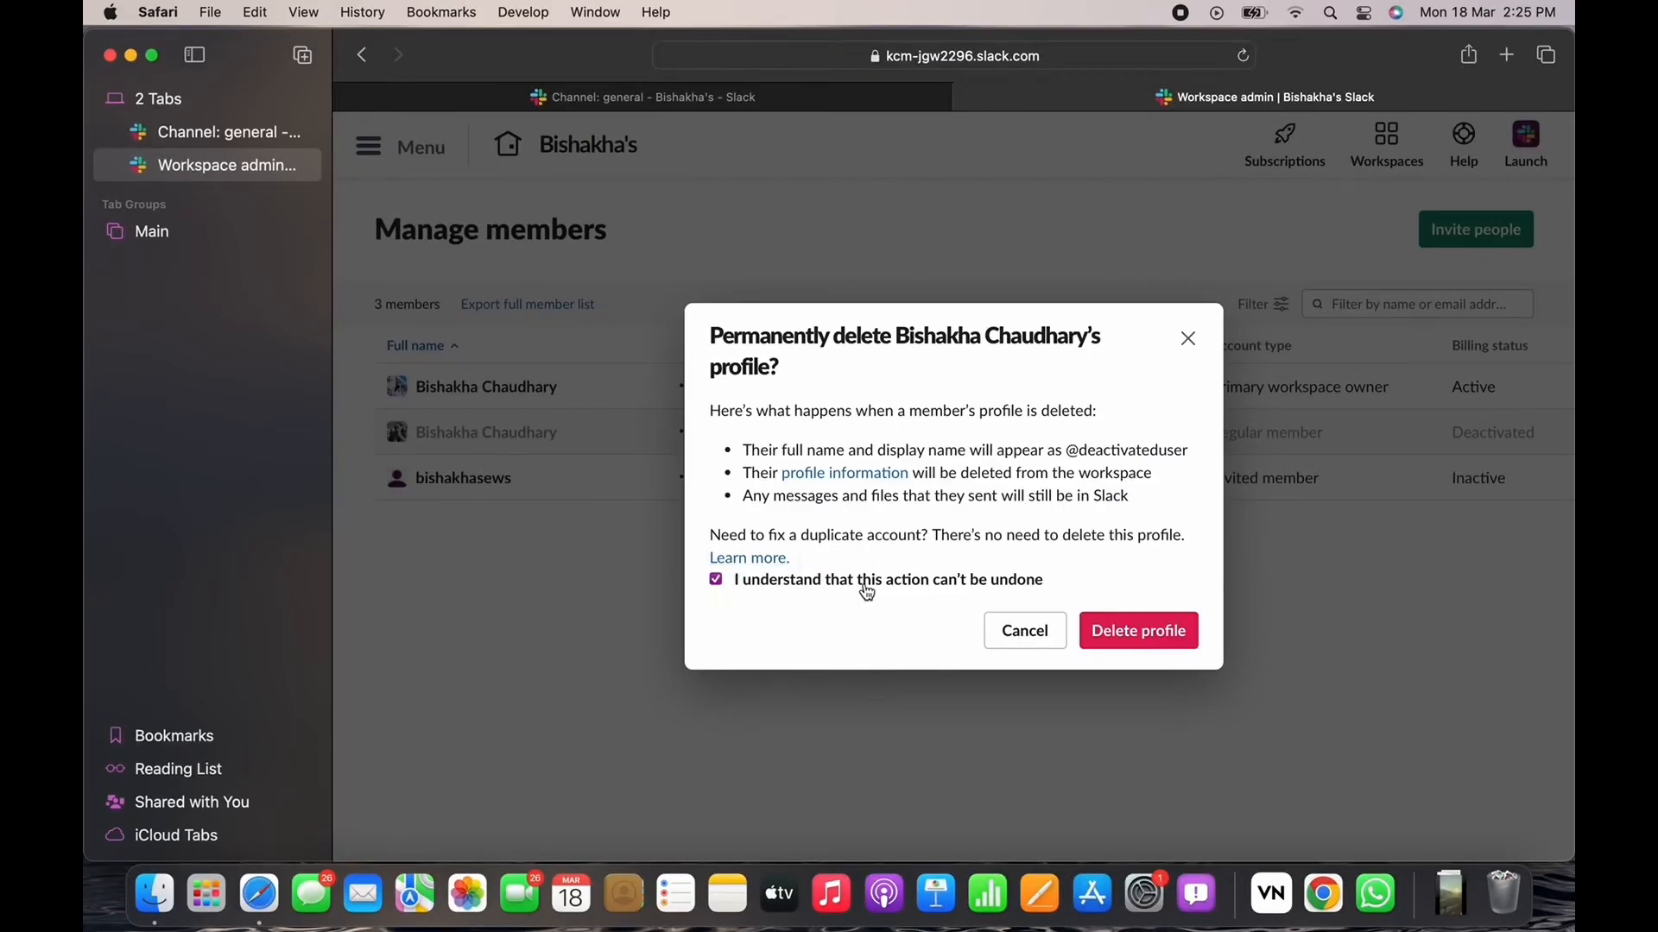
left_click(1163, 638)
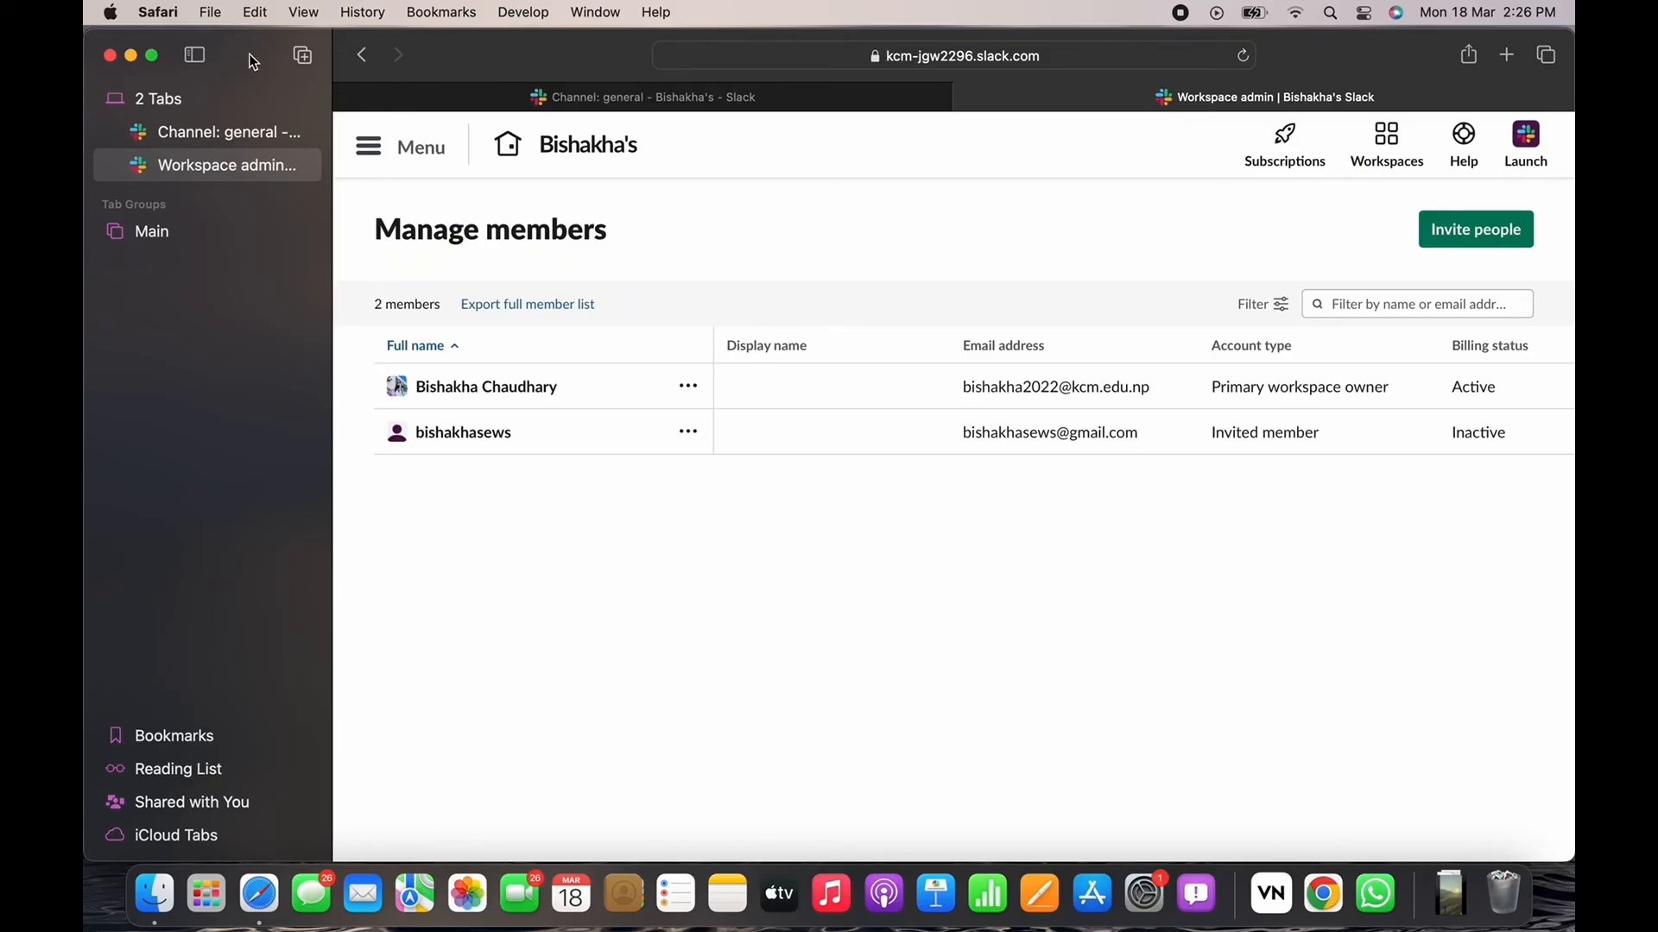
Step: Minimize the Safari window to the Dock, revealing the macOS desktop
left_click(131, 56)
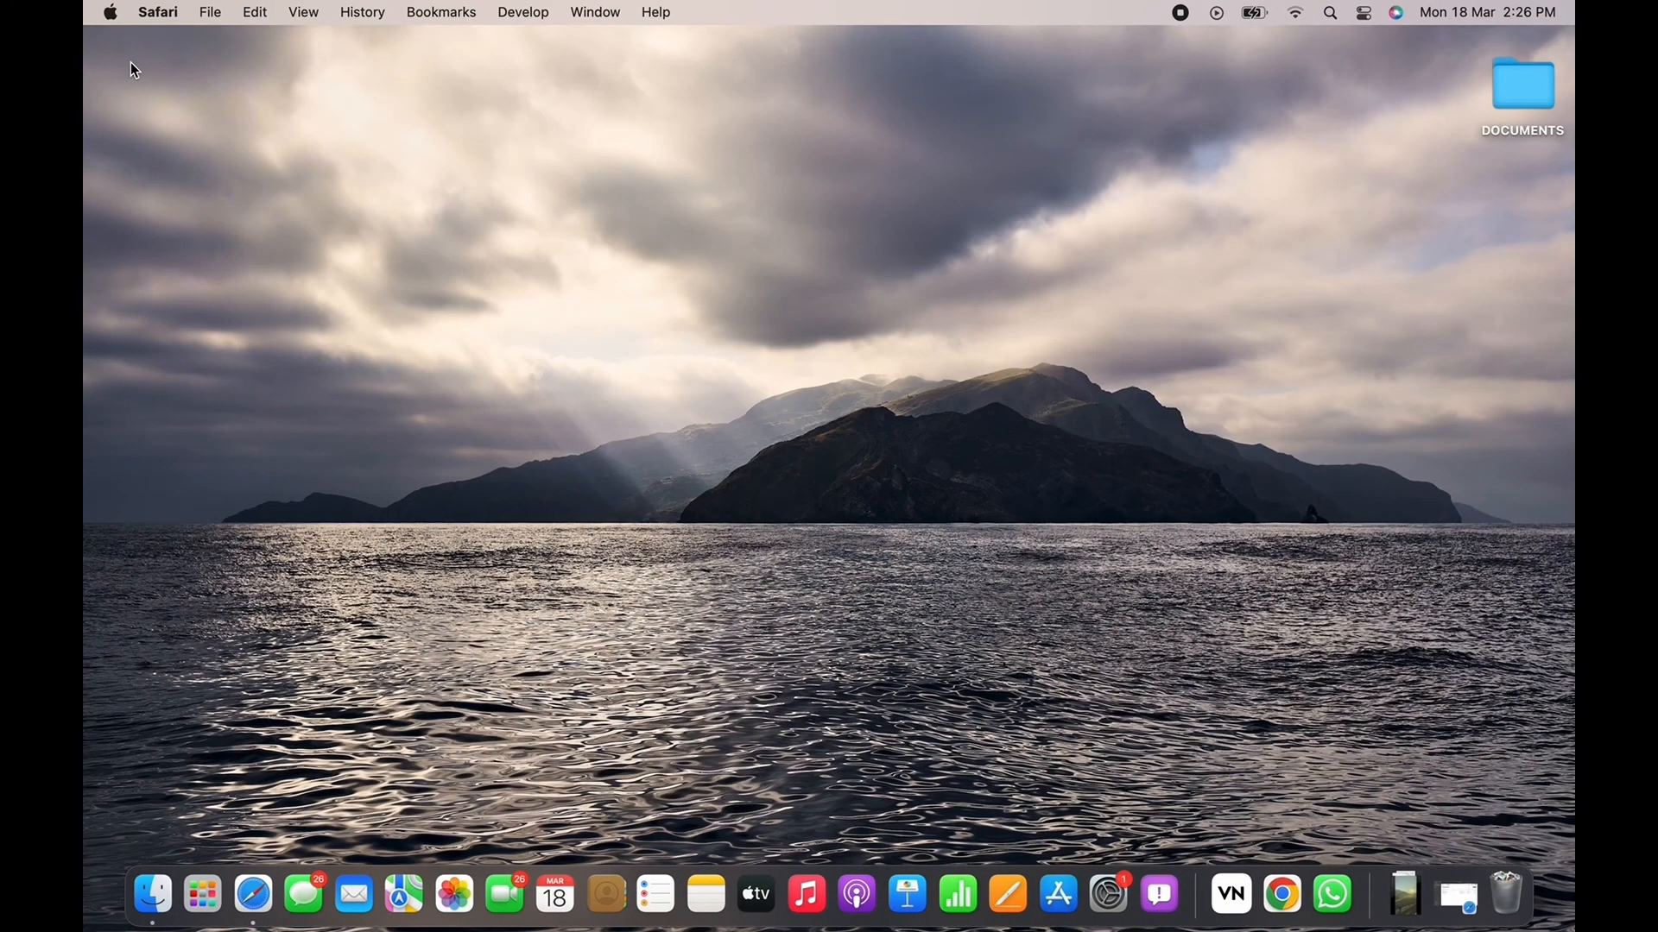